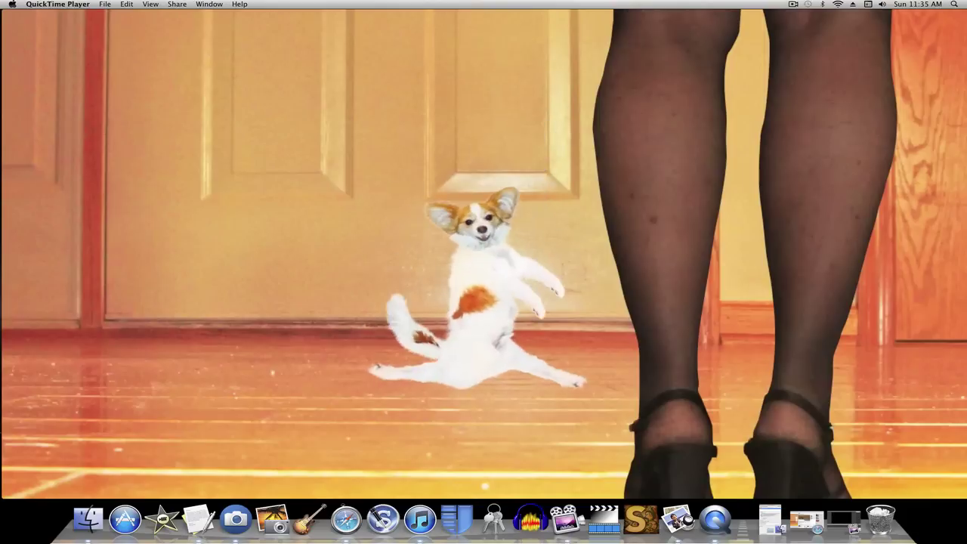
# - Finish the dancing-dog clip in QuickTime Player and move on to 'Henry Standing for VLog 2.jpg'
pyautogui.moveTo(716, 288)
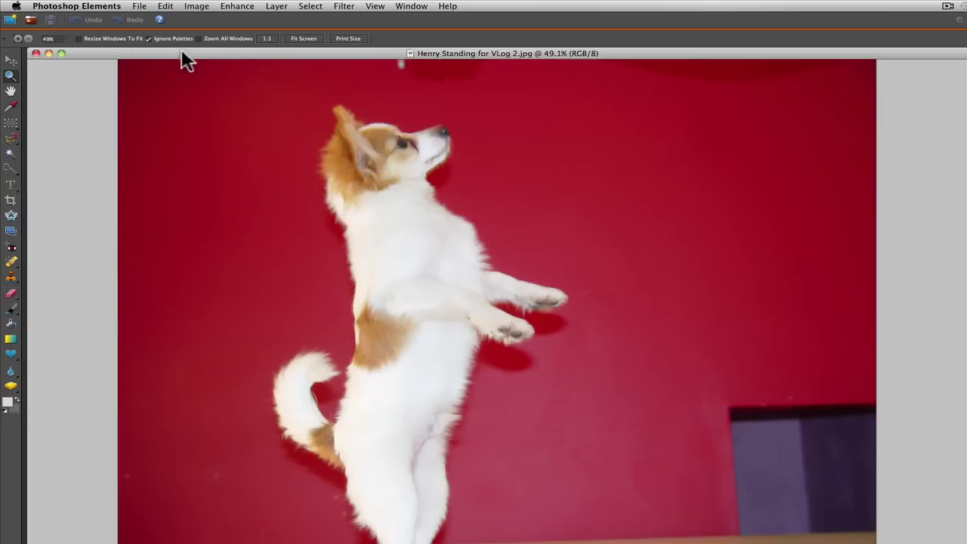
# - At 100% view, marquee-select the dog's chest and front paws and copy them to Layer 1
pyautogui.click(269, 38)
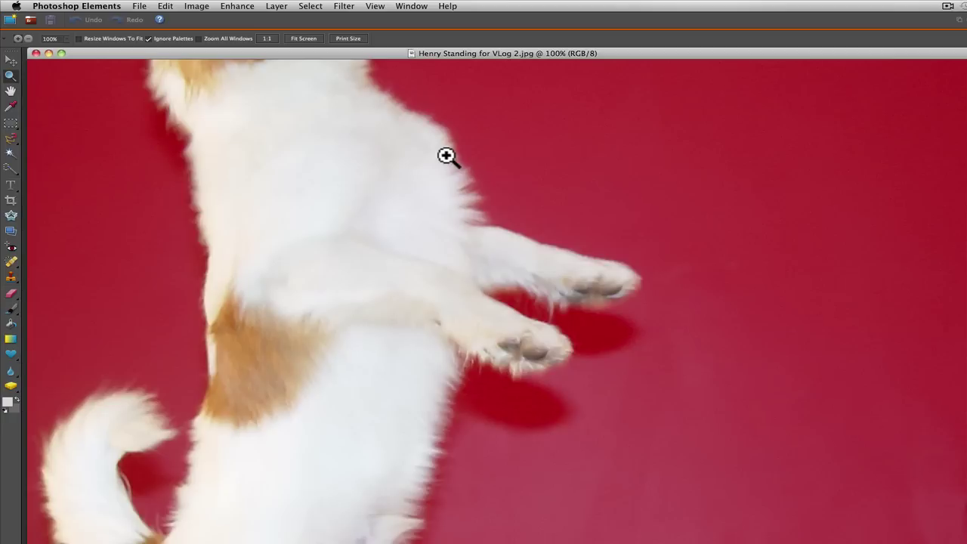
pyautogui.click(13, 123)
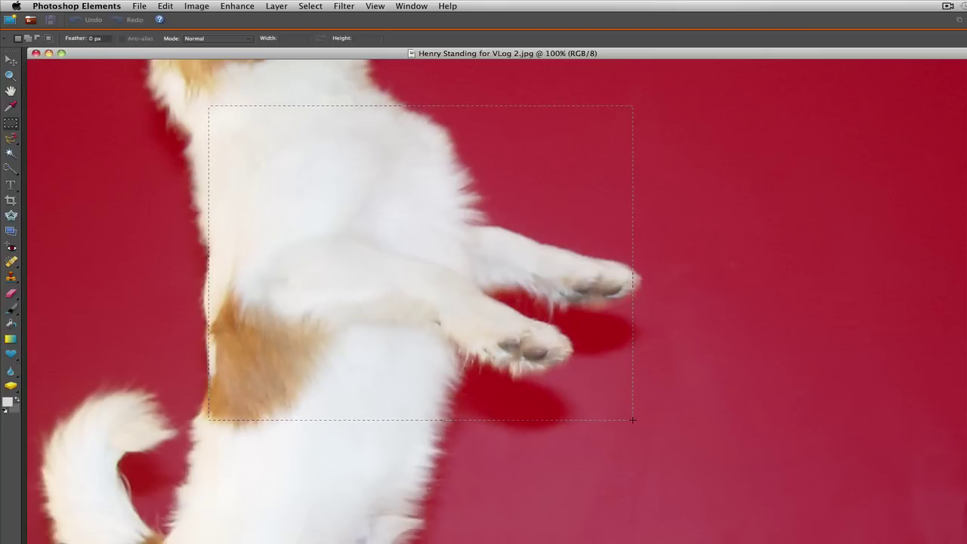
pyautogui.moveTo(633, 422); pyautogui.dragTo(633, 421)
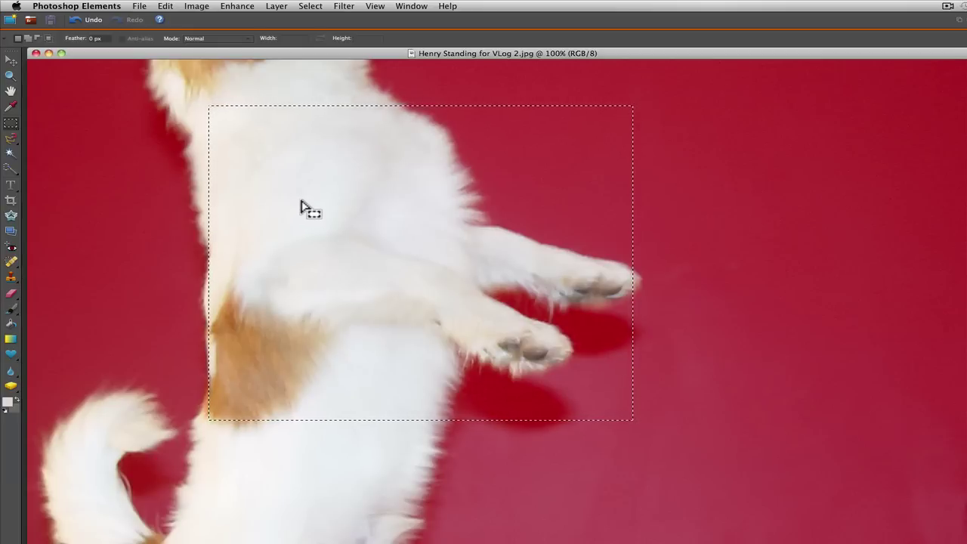
pyautogui.rightClick(356, 221)
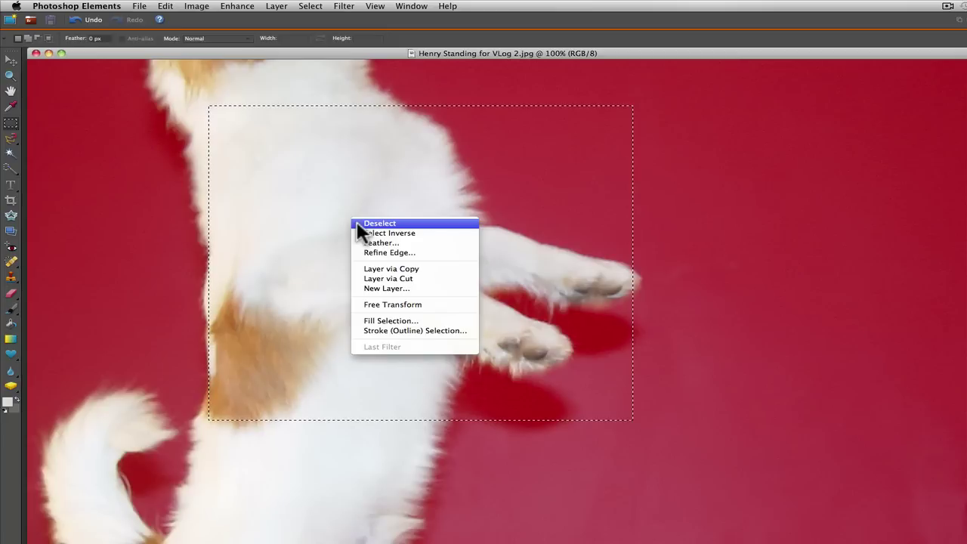
pyautogui.click(401, 270)
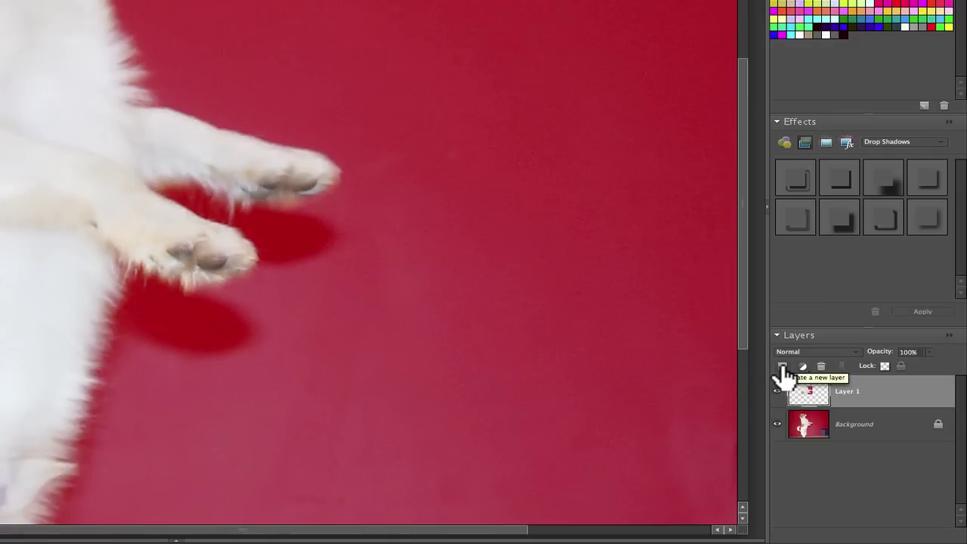
# - Add Layer 2, fill it solid blue with the Paint Bucket, and reselect Layer 1
pyautogui.click(783, 368)
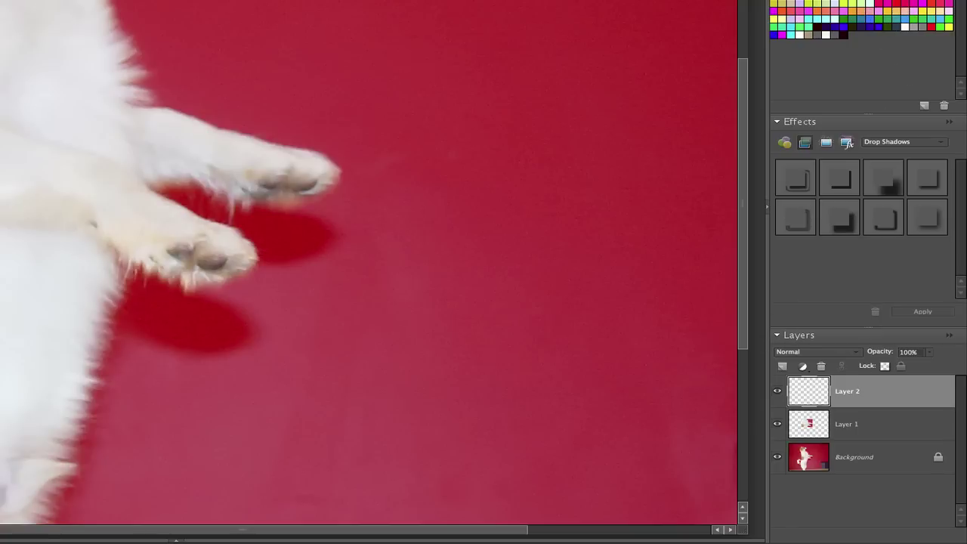
pyautogui.click(369, 92)
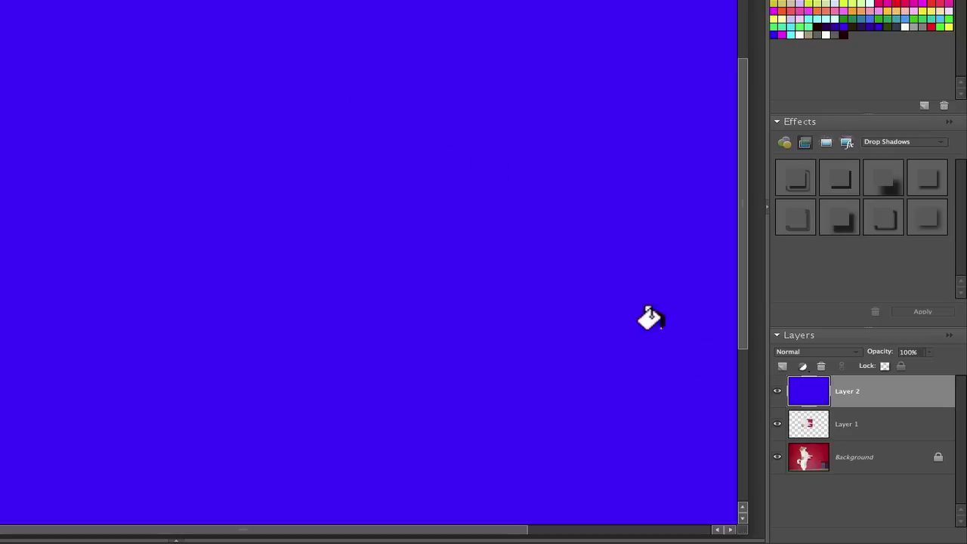
pyautogui.click(794, 421)
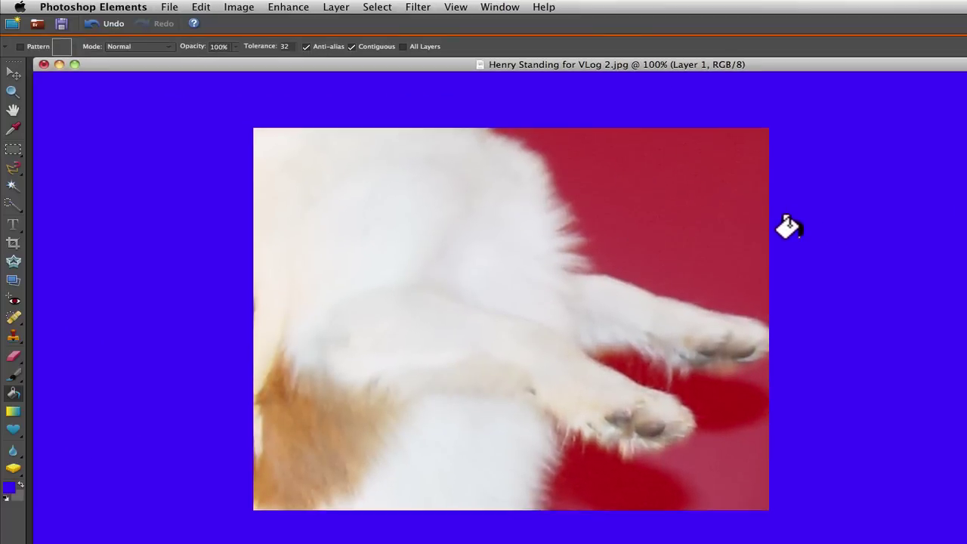
# - Choose the Eraser tool, a 128 px brush at 100% opacity, for Layer 1
pyautogui.click(14, 357)
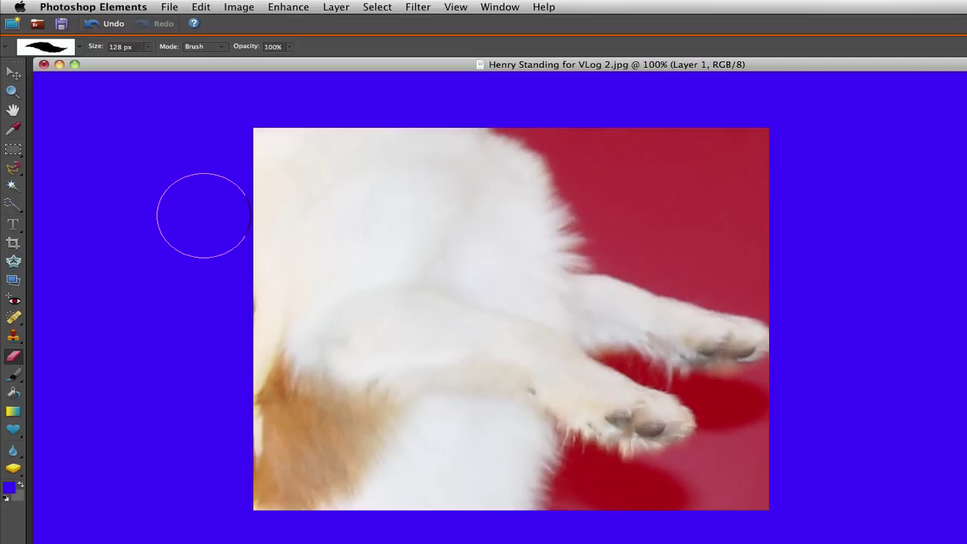
pyautogui.press('z')
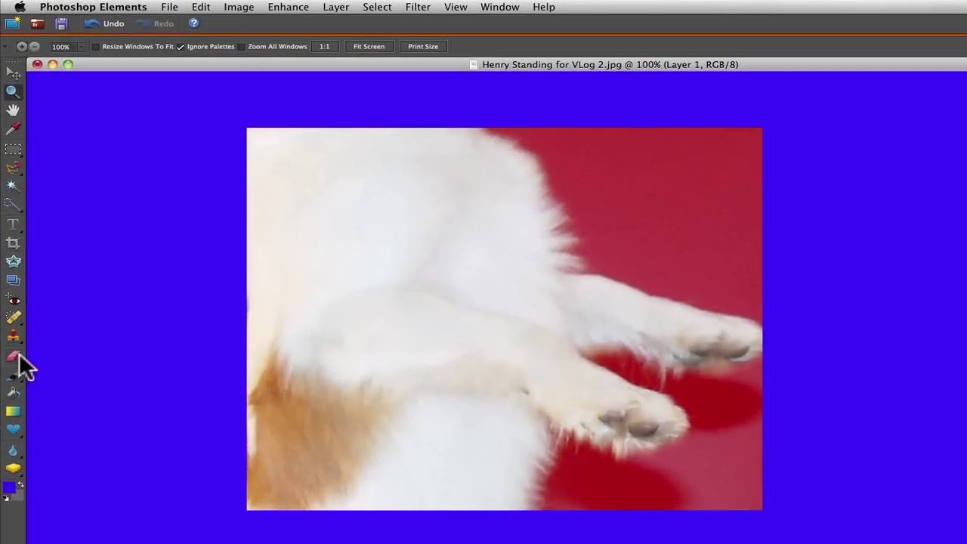
pyautogui.click(19, 358)
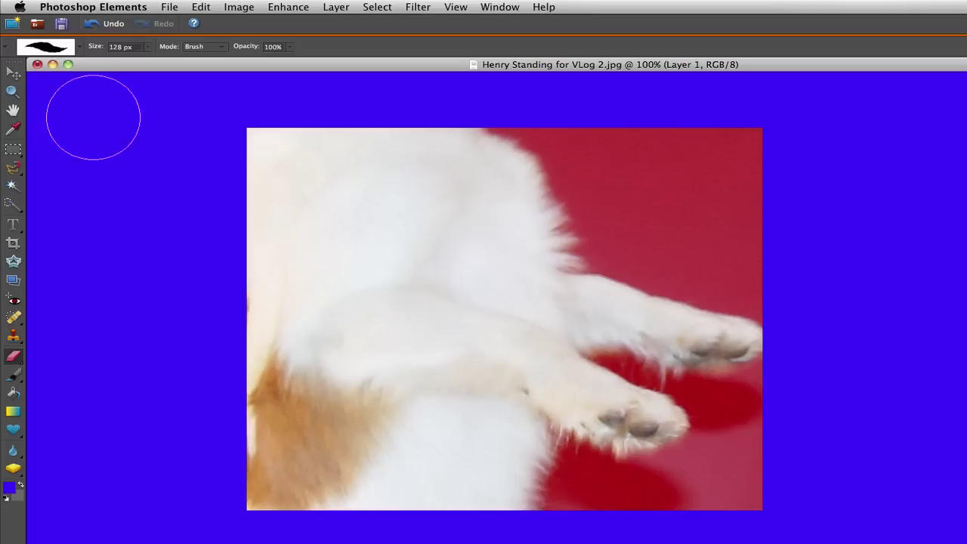
# - Give the Eraser the hard round 32 px brush tip and enlarge it
pyautogui.click(80, 47)
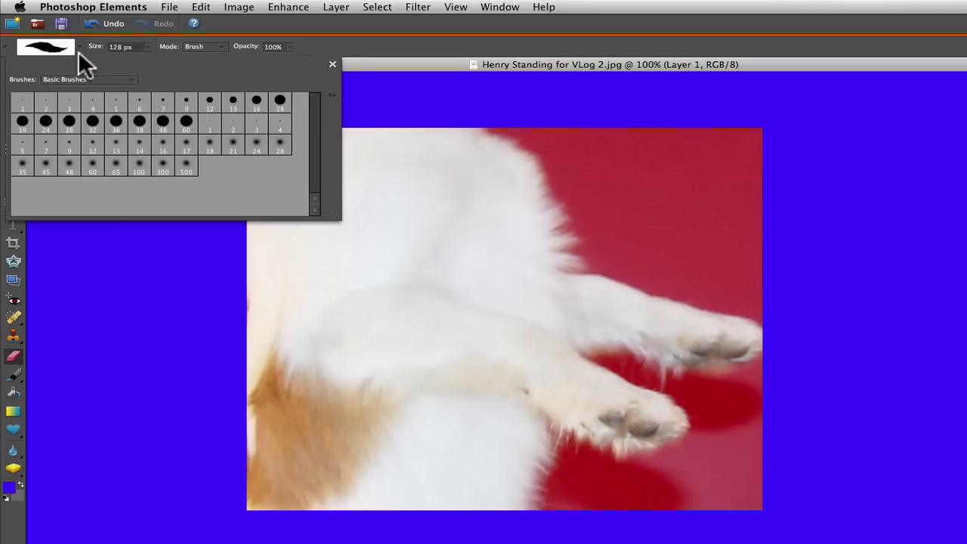
pyautogui.click(94, 125)
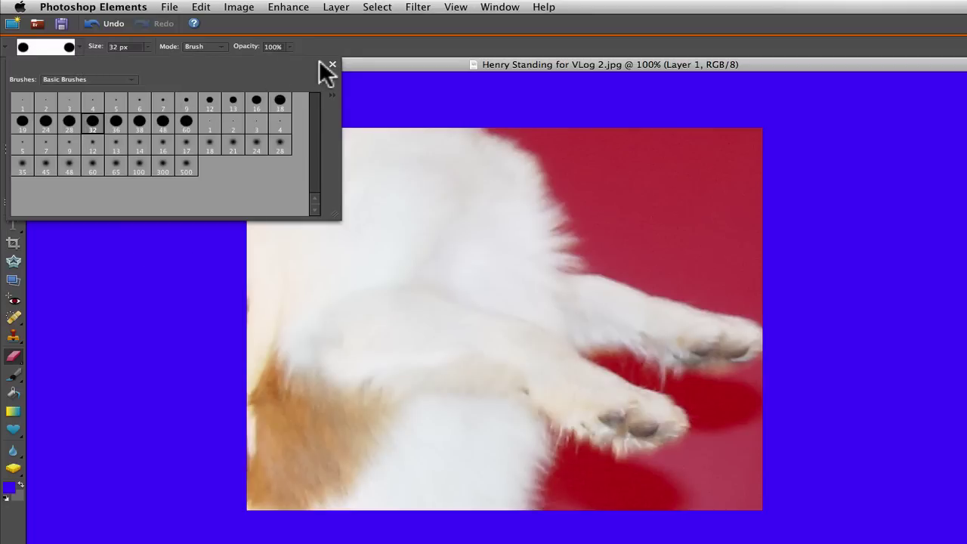
pyautogui.click(332, 65)
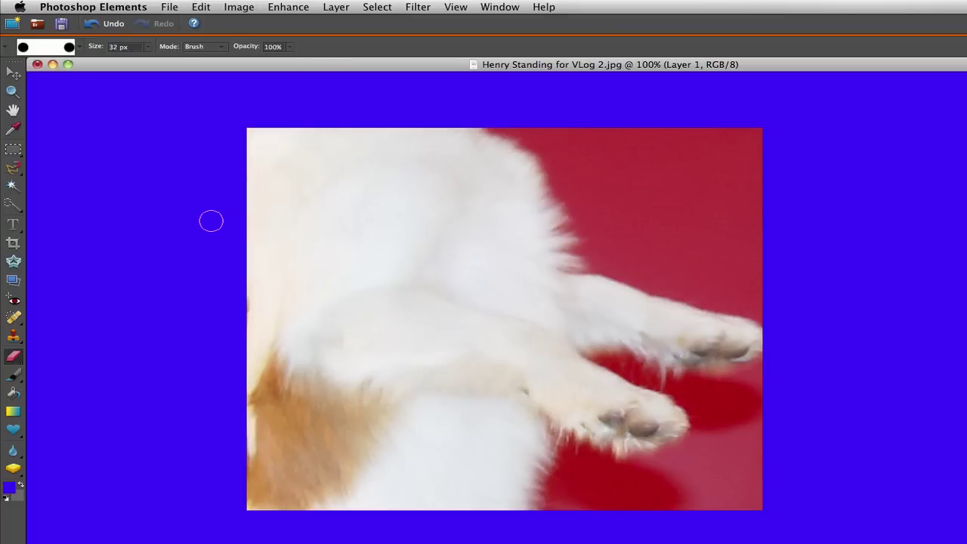
pyautogui.press(']')
pyautogui.press(']')
pyautogui.press(']')
pyautogui.press(']')
pyautogui.press(']')
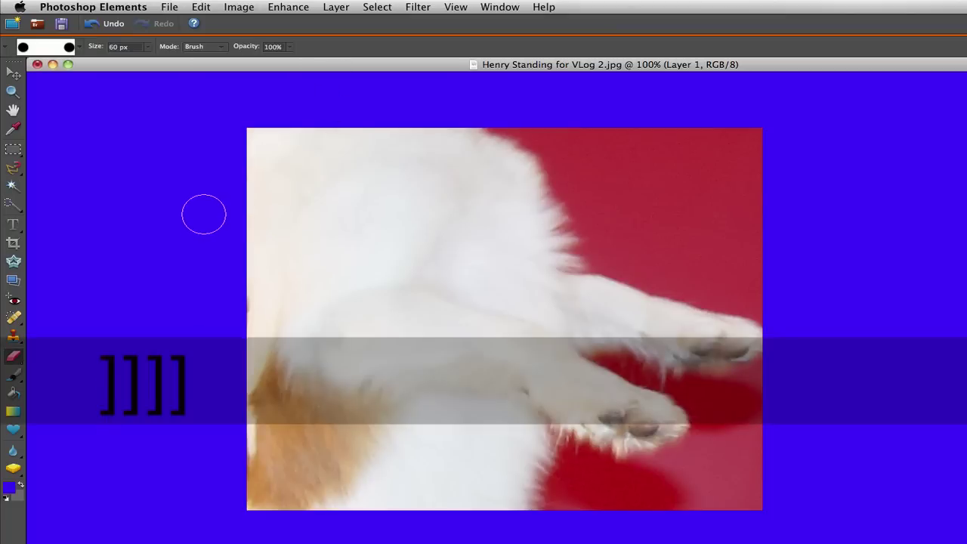
# - Erase the red background around the arm, widening the eraser to 100 px and clearing a bottom patch
pyautogui.moveTo(236, 172)
pyautogui.mouseDown()
pyautogui.moveTo(260, 141)
pyautogui.moveTo(314, 118)
pyautogui.moveTo(256, 183)
pyautogui.moveTo(241, 225)
pyautogui.moveTo(220, 344)
pyautogui.moveTo(221, 403)
pyautogui.moveTo(248, 433)
pyautogui.moveTo(311, 456)
pyautogui.moveTo(493, 441)
pyautogui.moveTo(663, 493)
pyautogui.moveTo(693, 489)
pyautogui.moveTo(739, 459)
pyautogui.moveTo(728, 392)
pyautogui.moveTo(716, 362)
pyautogui.moveTo(688, 341)
pyautogui.moveTo(471, 269)
pyautogui.moveTo(521, 178)
pyautogui.moveTo(509, 152)
pyautogui.moveTo(456, 120)
pyautogui.moveTo(390, 103)
pyautogui.moveTo(296, 141)
pyautogui.mouseUp()
pyautogui.press(']')
pyautogui.press(']')
pyautogui.press(']')
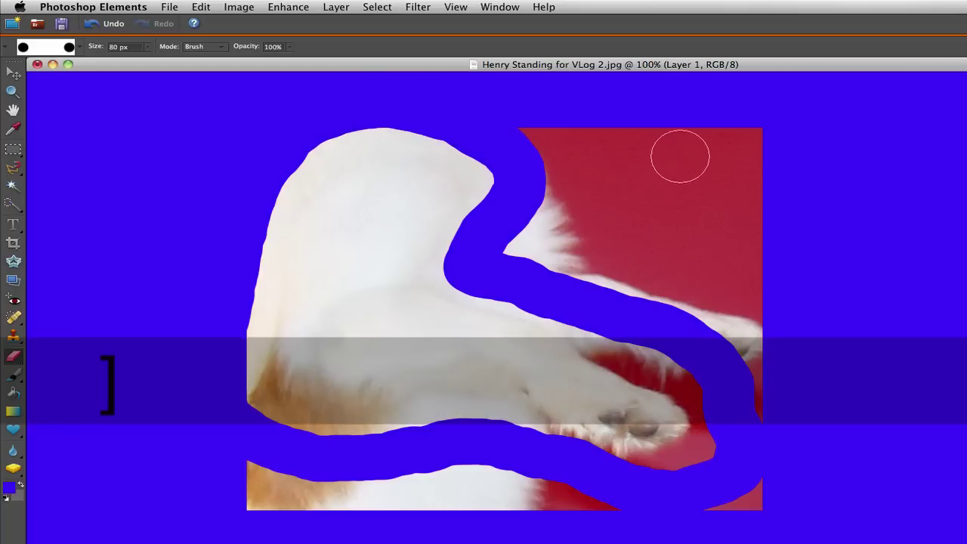
pyautogui.moveTo(582, 133)
pyautogui.mouseDown()
pyautogui.moveTo(552, 130)
pyautogui.moveTo(728, 121)
pyautogui.moveTo(774, 176)
pyautogui.moveTo(790, 406)
pyautogui.moveTo(649, 289)
pyautogui.moveTo(529, 263)
pyautogui.moveTo(554, 221)
pyautogui.moveTo(538, 173)
pyautogui.moveTo(736, 153)
pyautogui.moveTo(582, 228)
pyautogui.moveTo(719, 235)
pyautogui.moveTo(722, 252)
pyautogui.moveTo(684, 263)
pyautogui.moveTo(720, 281)
pyautogui.moveTo(896, 444)
pyautogui.moveTo(831, 490)
pyautogui.moveTo(647, 543)
pyautogui.moveTo(507, 509)
pyautogui.moveTo(626, 512)
pyautogui.moveTo(466, 491)
pyautogui.moveTo(417, 502)
pyautogui.moveTo(520, 490)
pyautogui.moveTo(343, 507)
pyautogui.mouseUp()
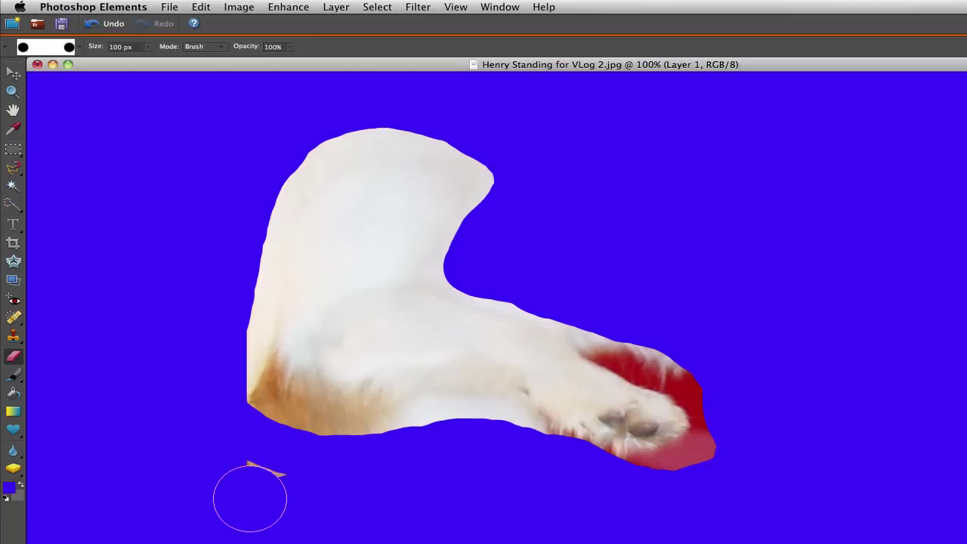
pyautogui.moveTo(250, 499); pyautogui.dragTo(242, 484)
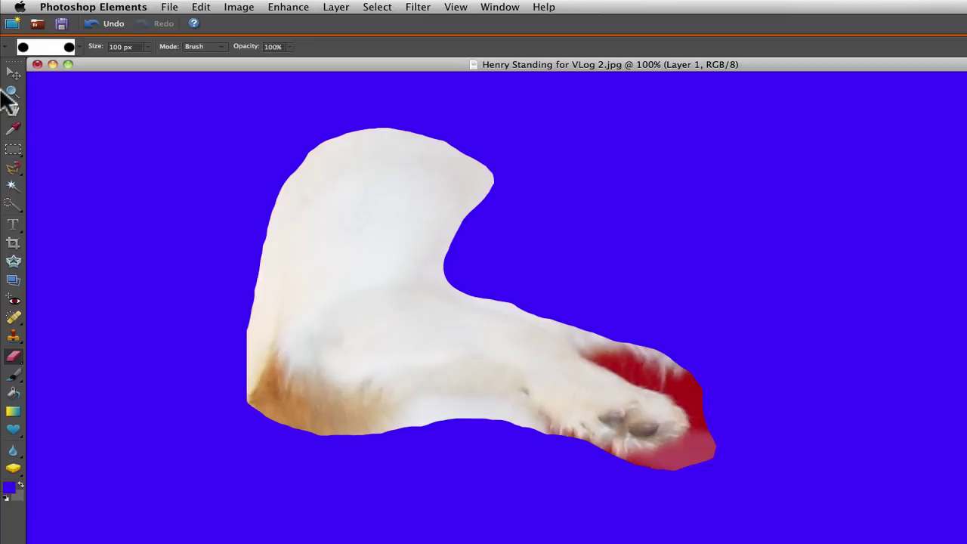
# - At 200% zoom, erase the arm's lower-left corner and trim fur along its lower edge
pyautogui.click(12, 91)
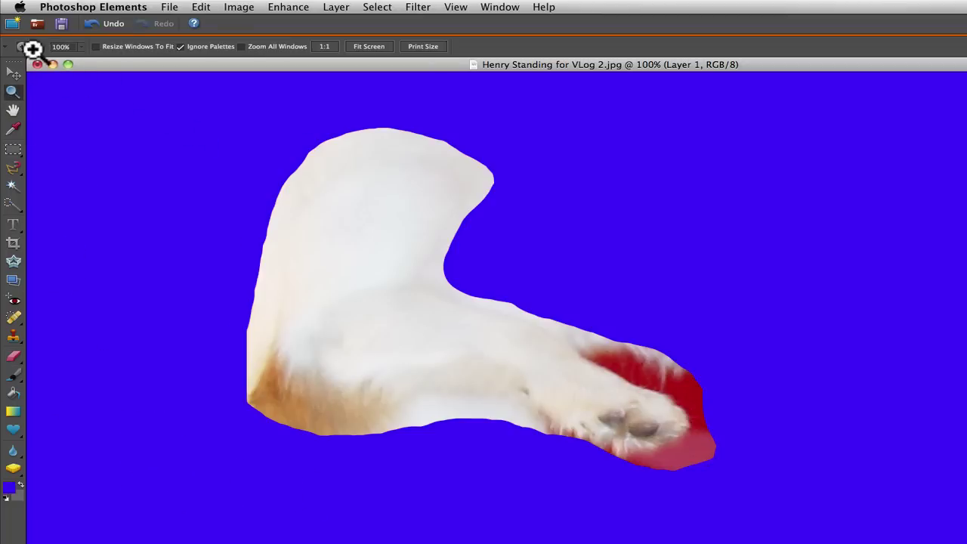
pyautogui.click(376, 278)
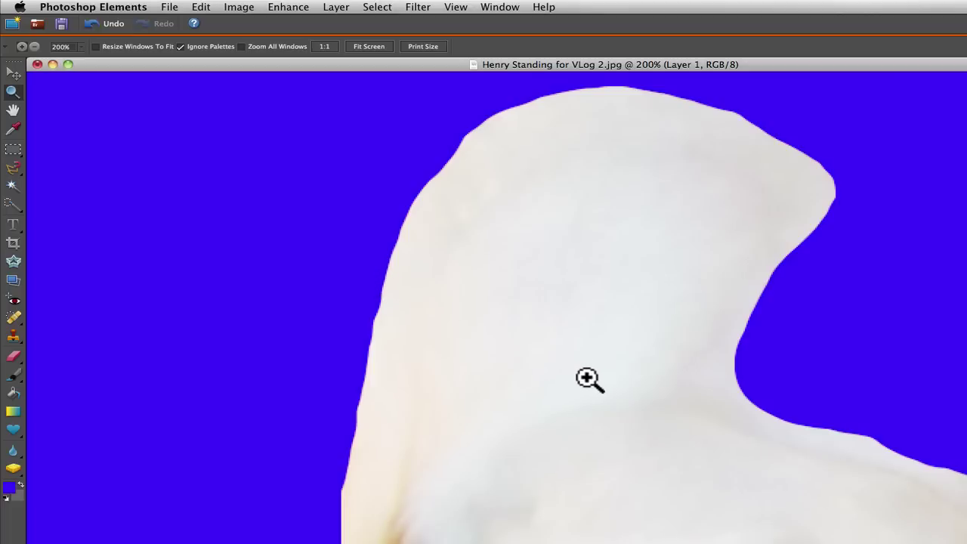
pyautogui.moveTo(620, 370); pyautogui.dragTo(392, 188)
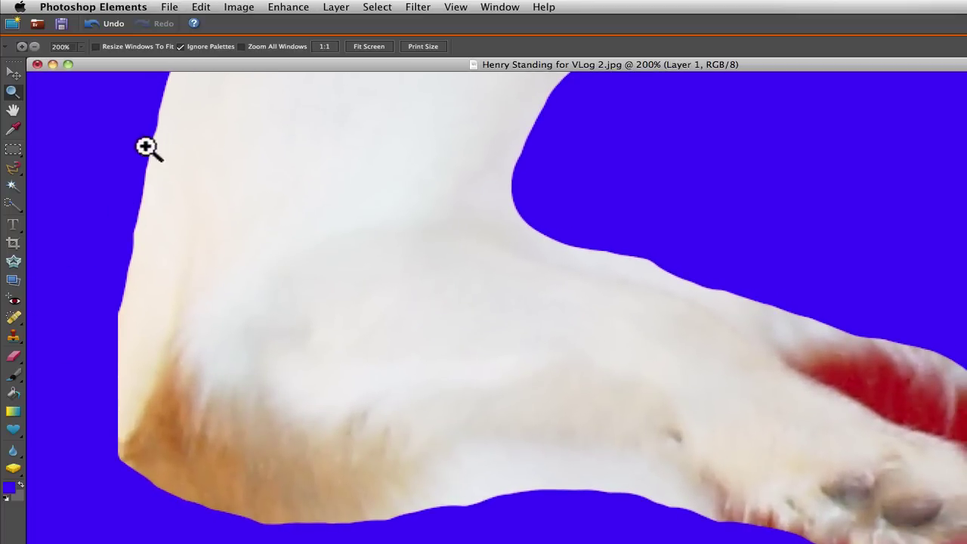
pyautogui.click(13, 356)
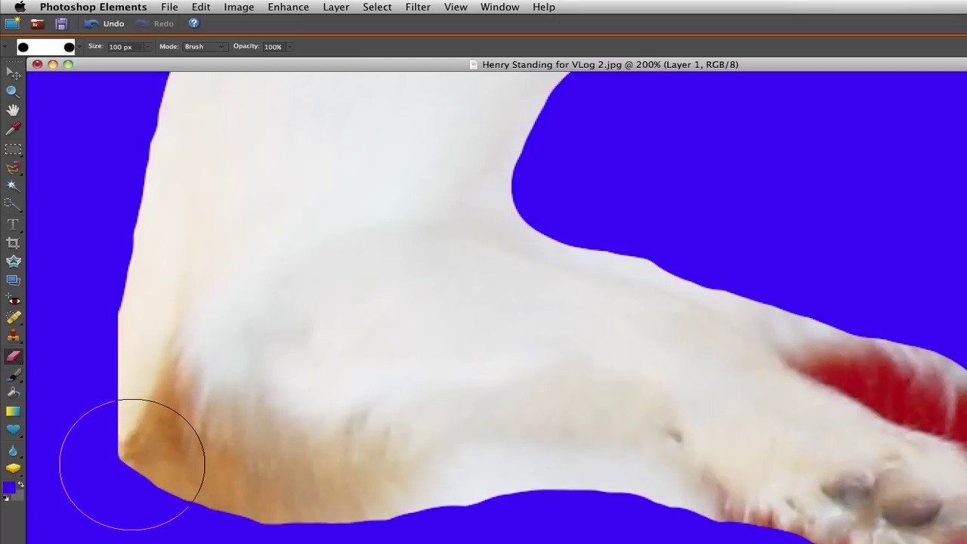
pyautogui.moveTo(138, 463)
pyautogui.mouseDown()
pyautogui.moveTo(284, 512)
pyautogui.moveTo(556, 522)
pyautogui.moveTo(659, 543)
pyautogui.mouseUp()
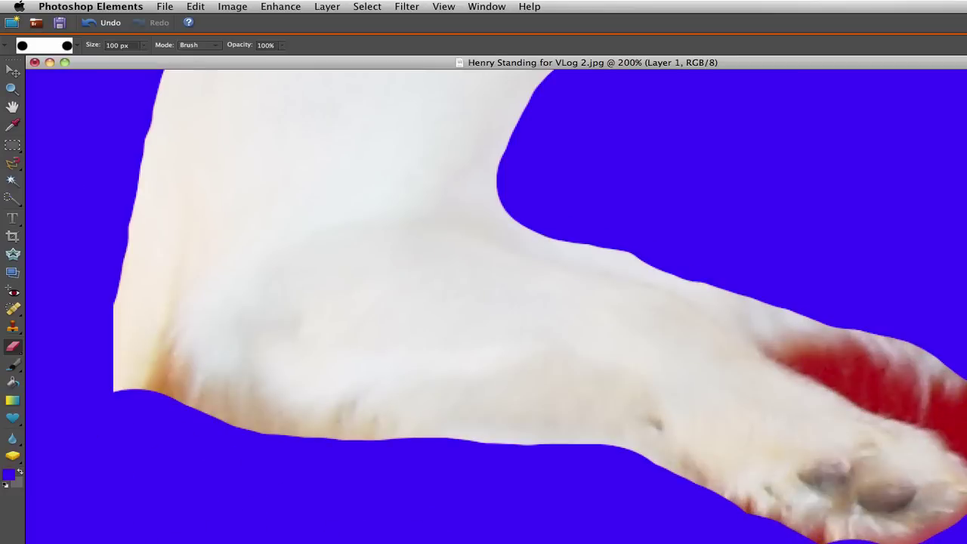
pyautogui.moveTo(964, 393)
pyautogui.mouseDown()
pyautogui.moveTo(907, 319)
pyautogui.moveTo(827, 280)
pyautogui.moveTo(799, 242)
pyautogui.mouseUp()
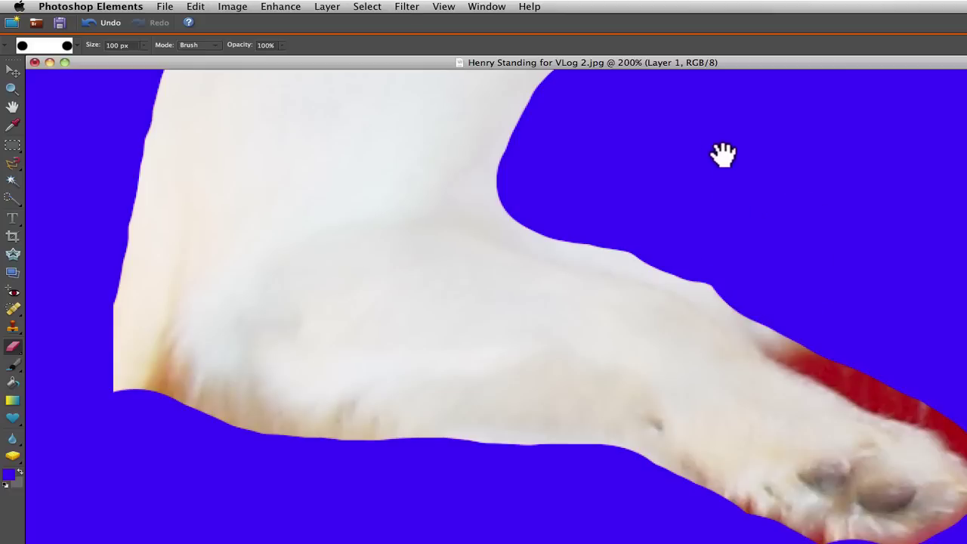
# - Erase the protruding edge near the red patch and round off the upper-right tip
pyautogui.moveTo(723, 156)
pyautogui.mouseDown()
pyautogui.moveTo(687, 244)
pyautogui.moveTo(715, 365)
pyautogui.mouseUp()
pyautogui.moveTo(624, 270)
pyautogui.mouseDown()
pyautogui.moveTo(612, 250)
pyautogui.moveTo(544, 413)
pyautogui.moveTo(676, 455)
pyautogui.moveTo(759, 504)
pyautogui.mouseUp()
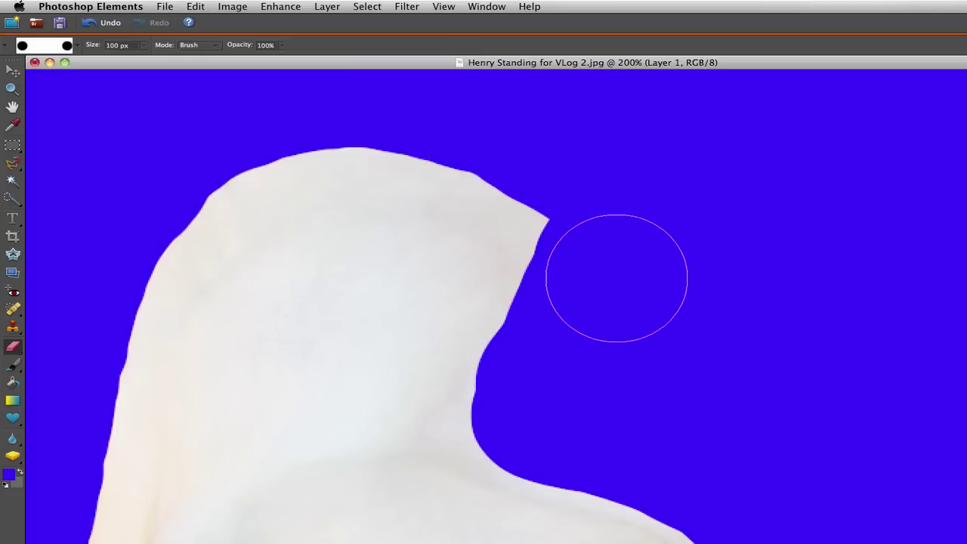
pyautogui.moveTo(615, 276)
pyautogui.mouseDown()
pyautogui.moveTo(593, 216)
pyautogui.moveTo(551, 147)
pyautogui.moveTo(557, 123)
pyautogui.mouseUp()
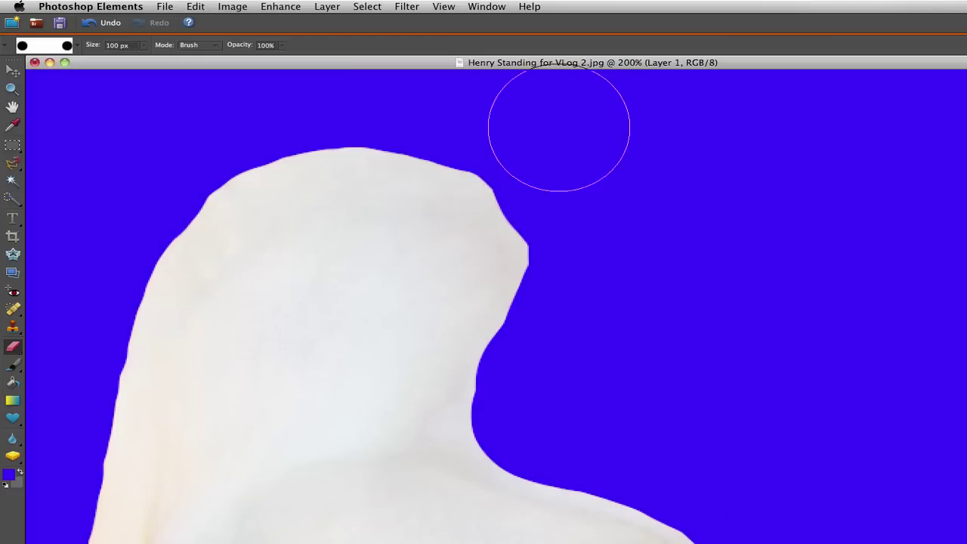